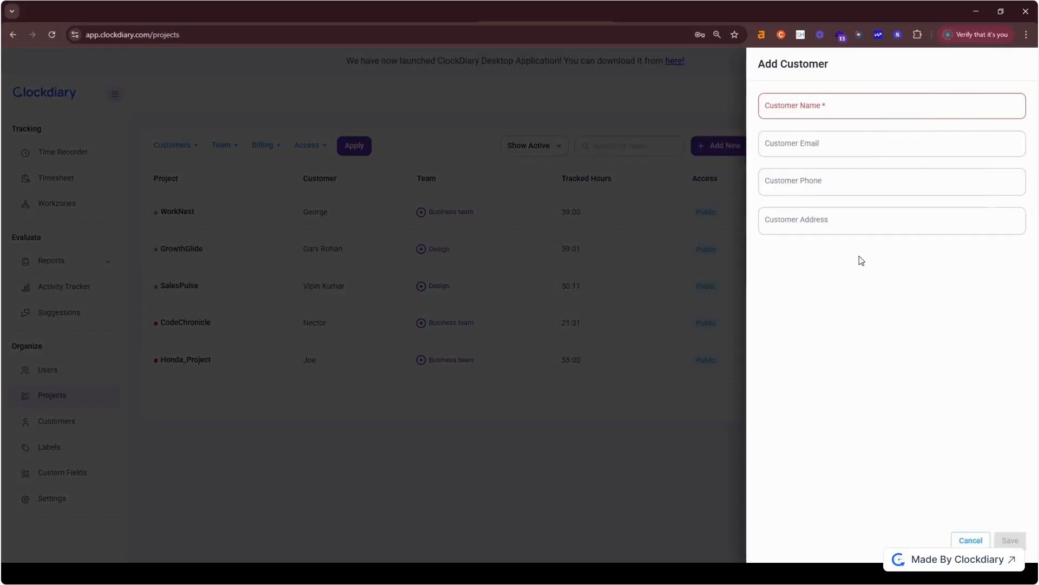
Step: Add a new customer with their name, e-mail, phone number and address, and save it
{"action": "type", "text": "Vicky"}
{"action": "left_click", "coordinate": [805, 144]}
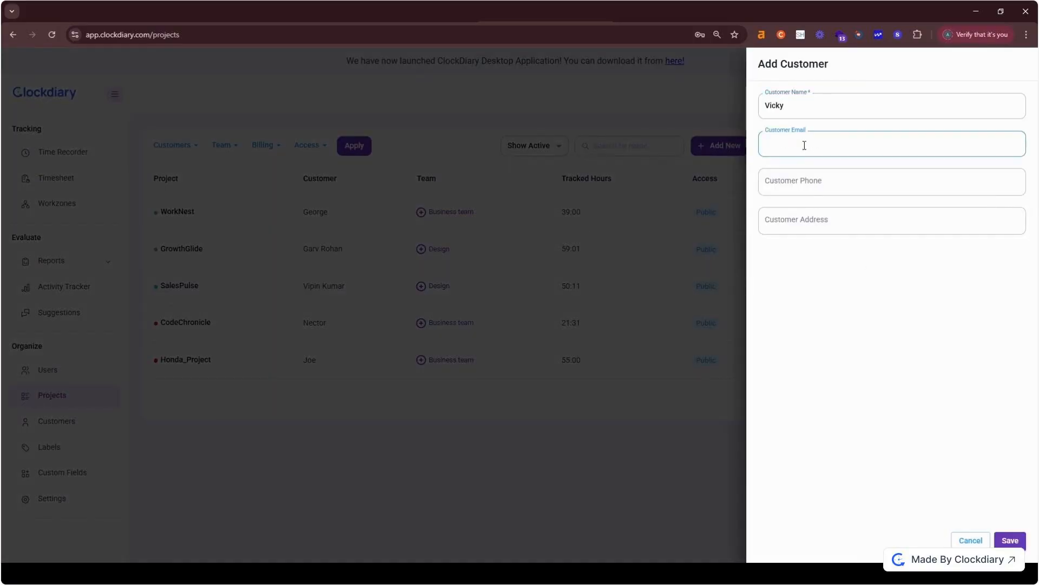
{"action": "left_click", "coordinate": [789, 184]}
{"action": "type", "text": "9526"}
{"action": "left_click", "coordinate": [803, 216]}
{"action": "type", "text": "Mumbai"}
{"action": "left_click", "coordinate": [1012, 542]}
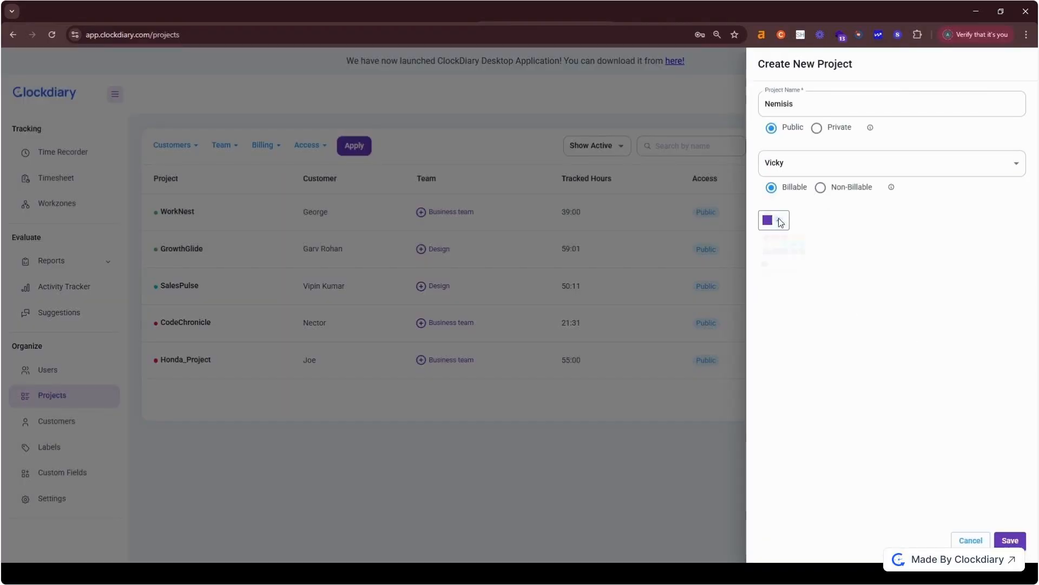
Step: Give the Nemisis project a pink colour and save the project
{"action": "left_click", "coordinate": [774, 220]}
{"action": "left_click", "coordinate": [781, 241]}
{"action": "left_click", "coordinate": [1011, 540]}
{"action": "left_click", "coordinate": [1012, 541]}
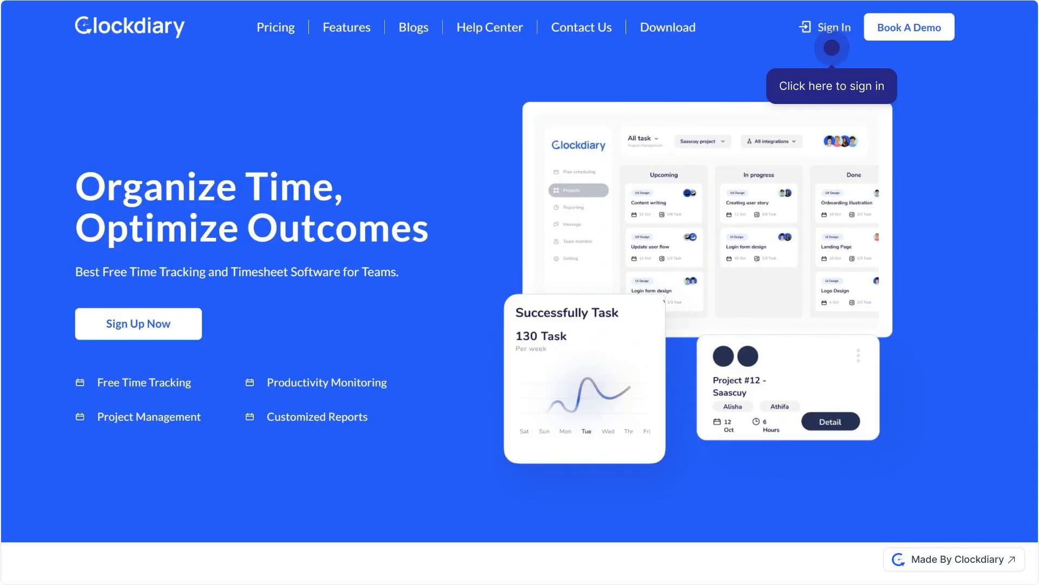
Step: Go to the Clockdiary sign-in page from the homepage
{"action": "left_click", "coordinate": [832, 48]}
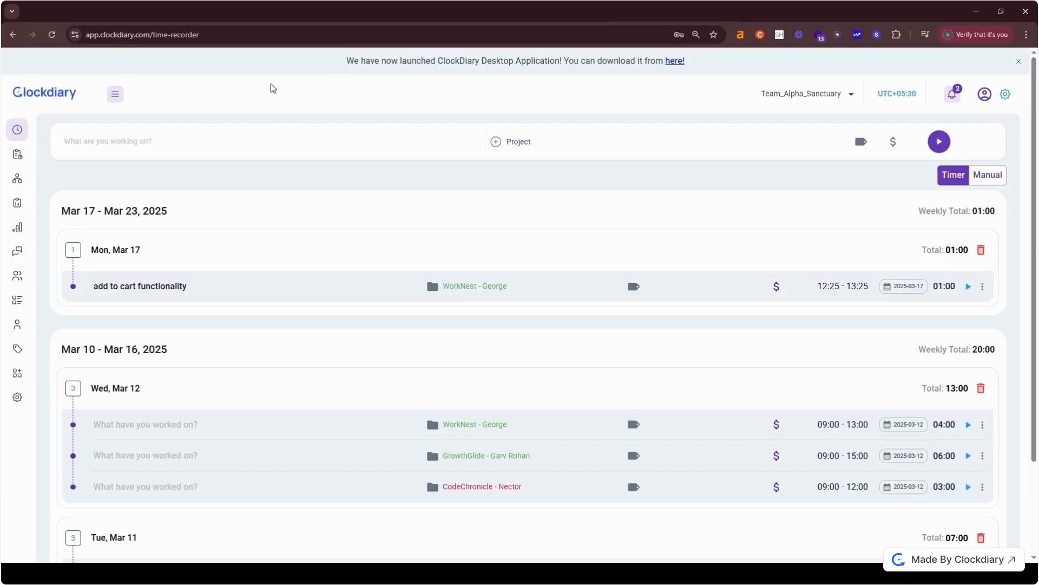
Step: Expand the sidebar and go to Projects under Organize
{"action": "left_click", "coordinate": [118, 96]}
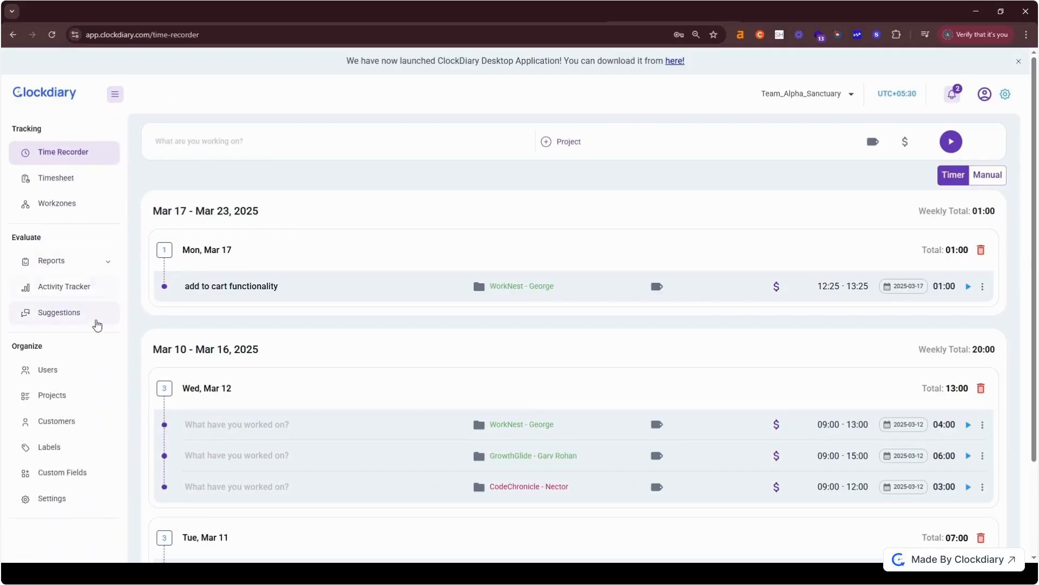
{"action": "left_click", "coordinate": [72, 404]}
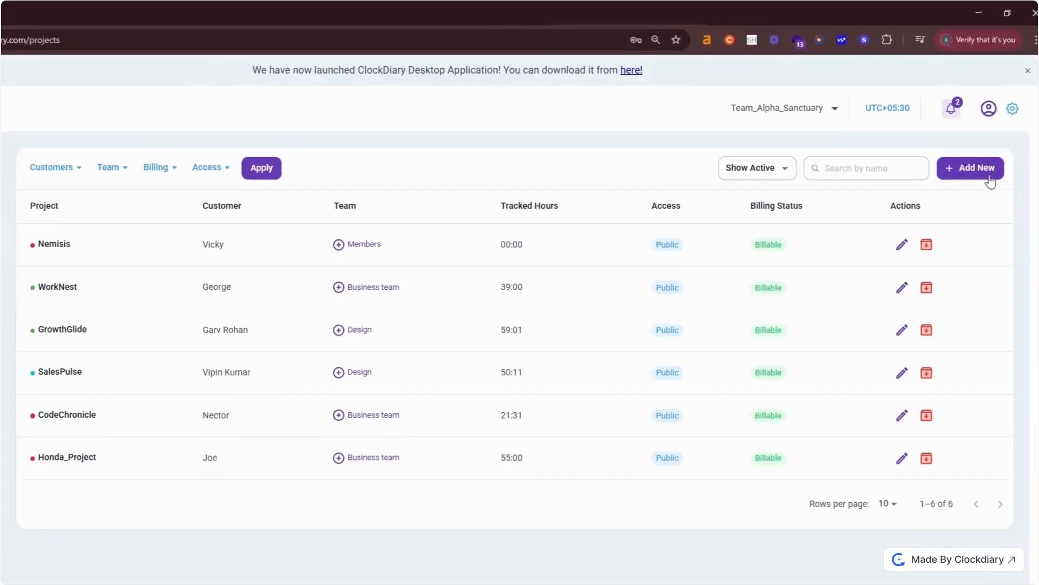
Step: Open the Create New Project panel from the Projects page
{"action": "left_click", "coordinate": [941, 139]}
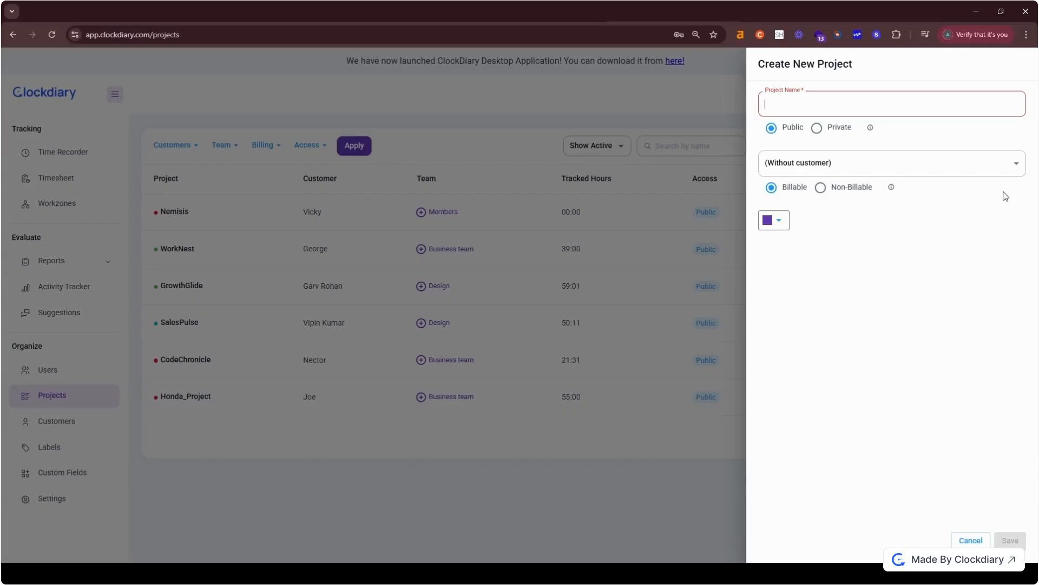
Step: Create a new customer for website redesign, entering their name, e-mail, phone and address
{"action": "left_click", "coordinate": [1017, 163]}
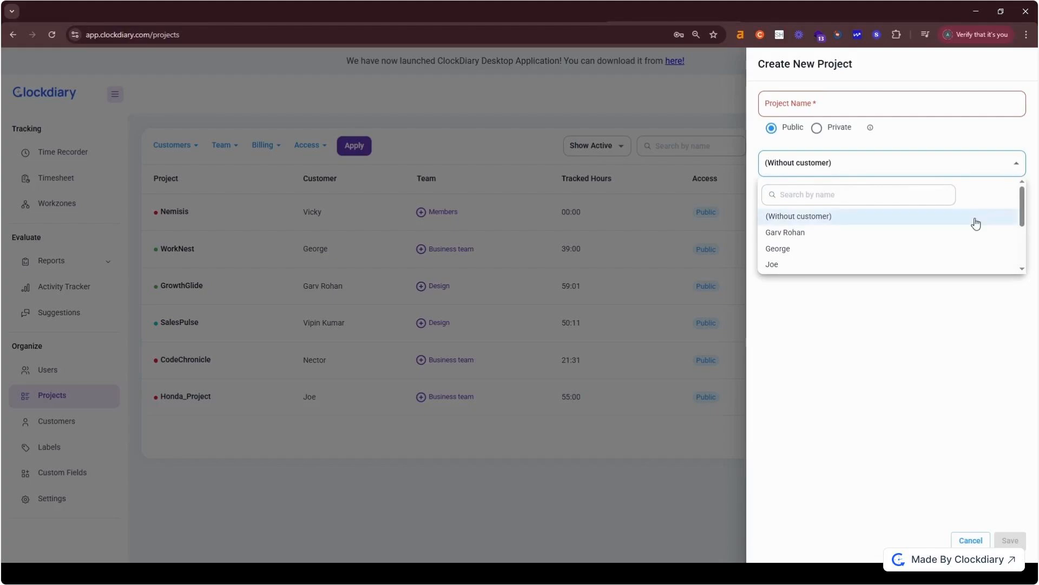
{"action": "scroll", "coordinate": [976, 223], "scroll_direction": "down", "scroll_amount": 3}
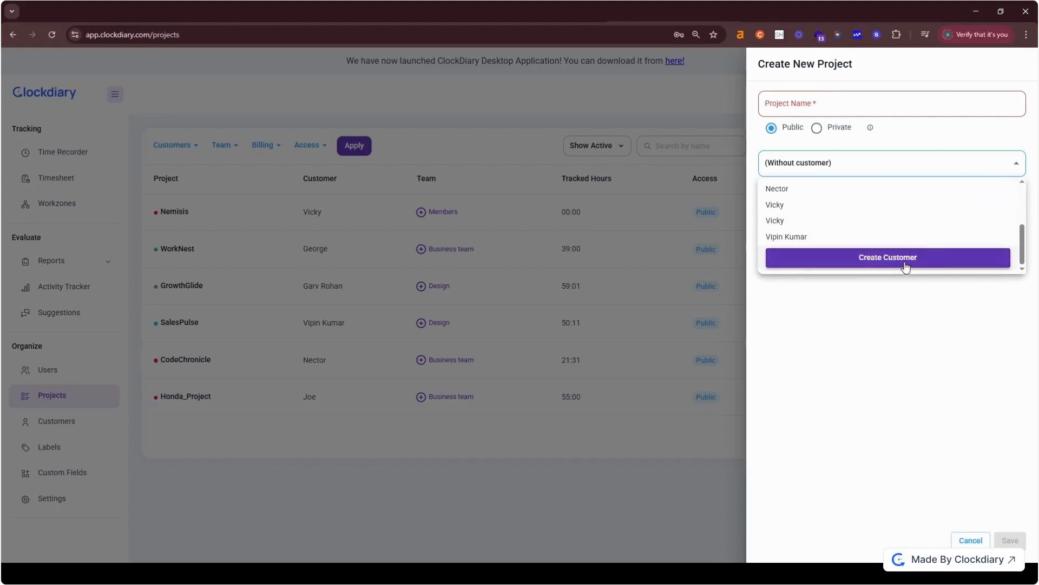
{"action": "left_click", "coordinate": [908, 265]}
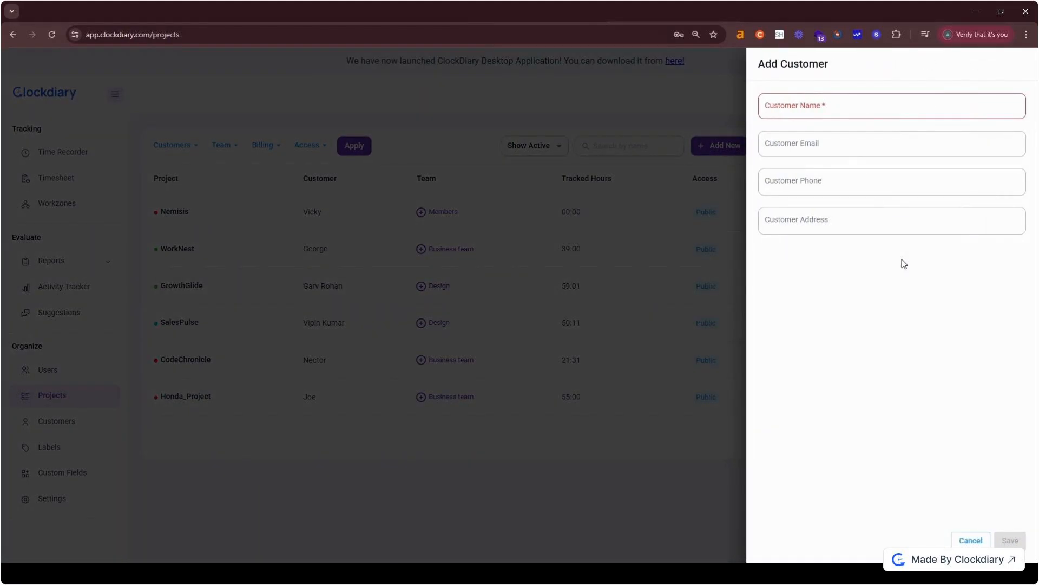
{"action": "left_click", "coordinate": [826, 107]}
{"action": "type", "text": "Victor"}
{"action": "left_click", "coordinate": [821, 143]}
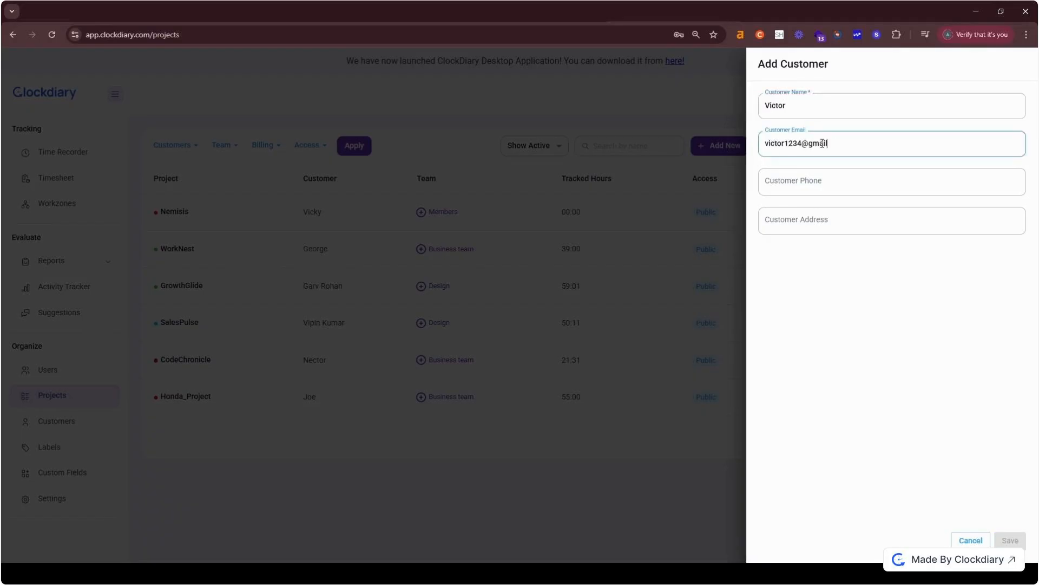
{"action": "left_click", "coordinate": [812, 179]}
{"action": "type", "text": "125487963"}
{"action": "left_click", "coordinate": [813, 221]}
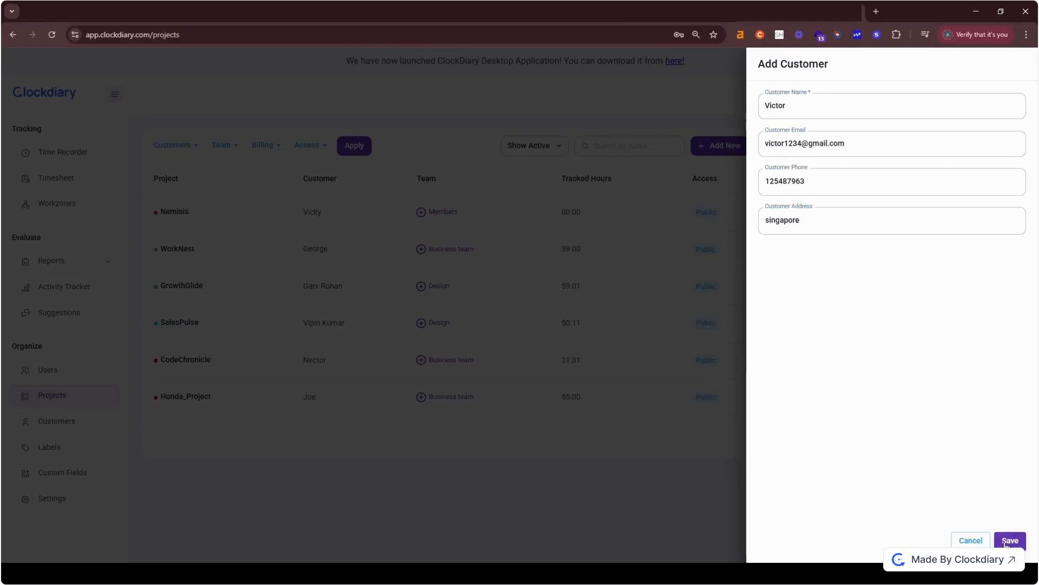
{"action": "left_click", "coordinate": [1005, 541]}
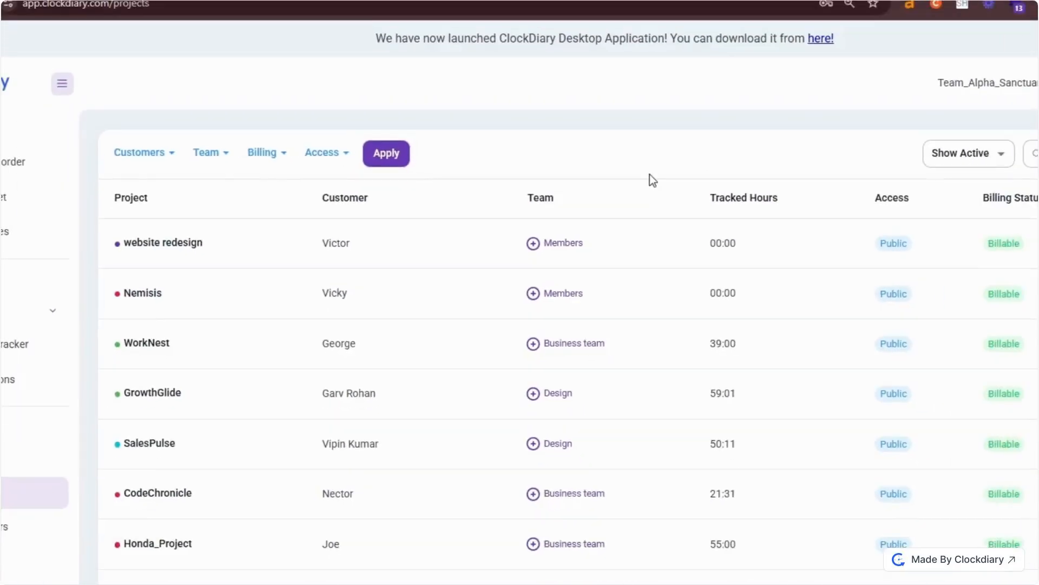
Step: Tick the Business team, an invited member and the Design team for website redesign
{"action": "left_click", "coordinate": [534, 242]}
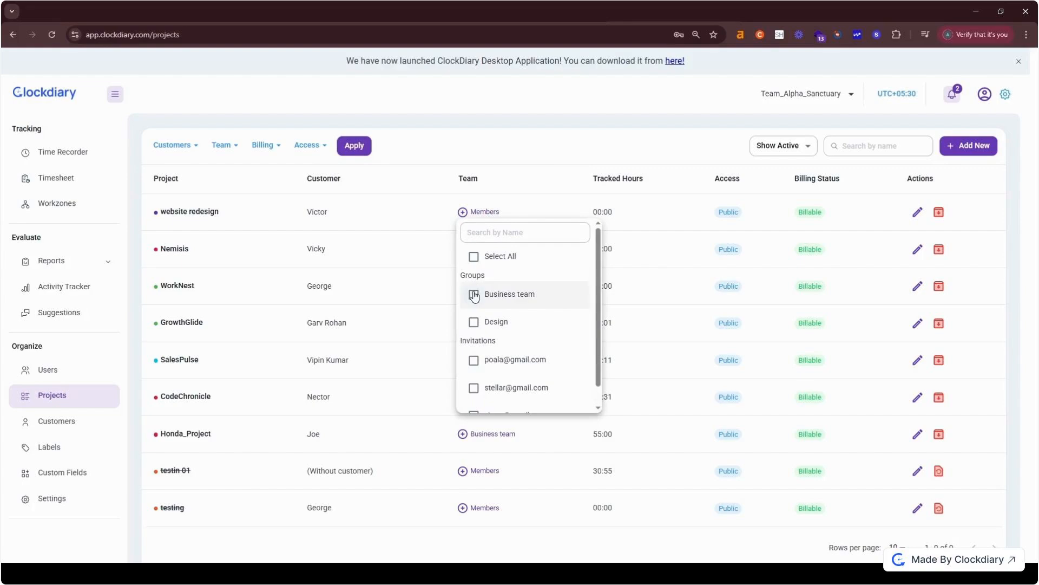
{"action": "left_click", "coordinate": [475, 296]}
{"action": "scroll", "coordinate": [504, 336], "scroll_direction": "down", "scroll_amount": 1}
{"action": "left_click", "coordinate": [476, 368]}
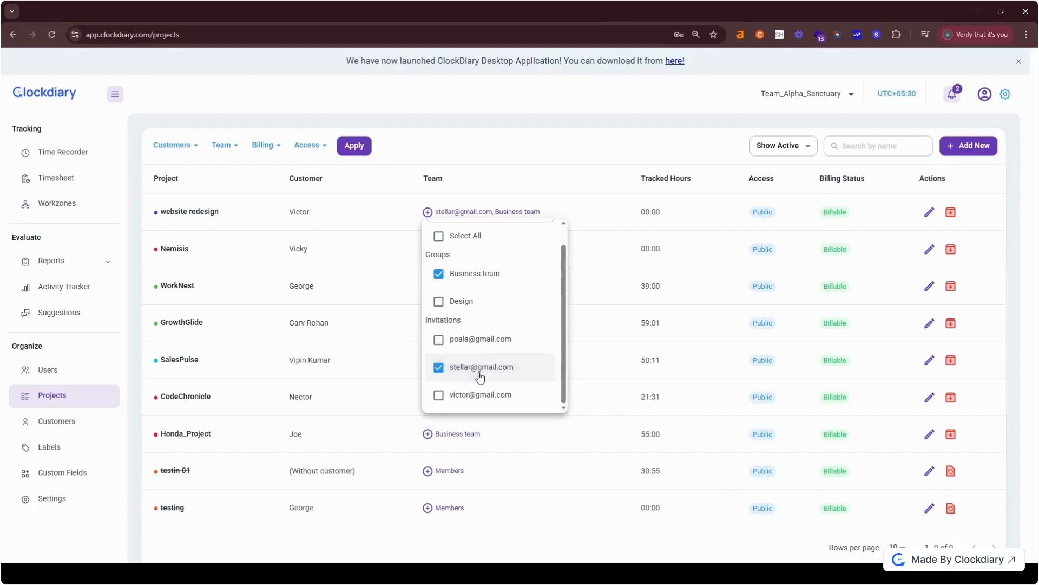
{"action": "left_click", "coordinate": [462, 303]}
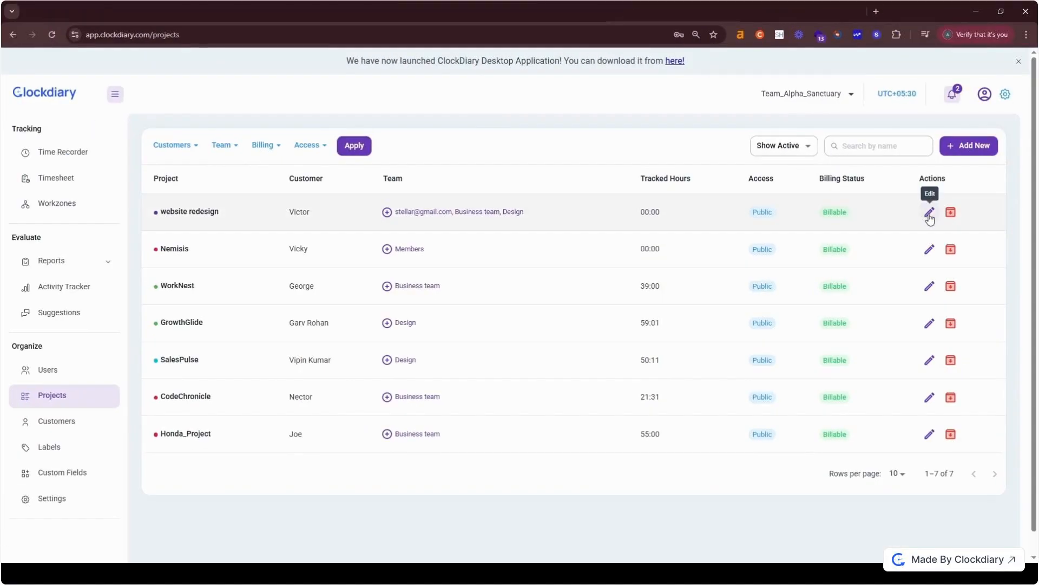
{"action": "left_click", "coordinate": [929, 214]}
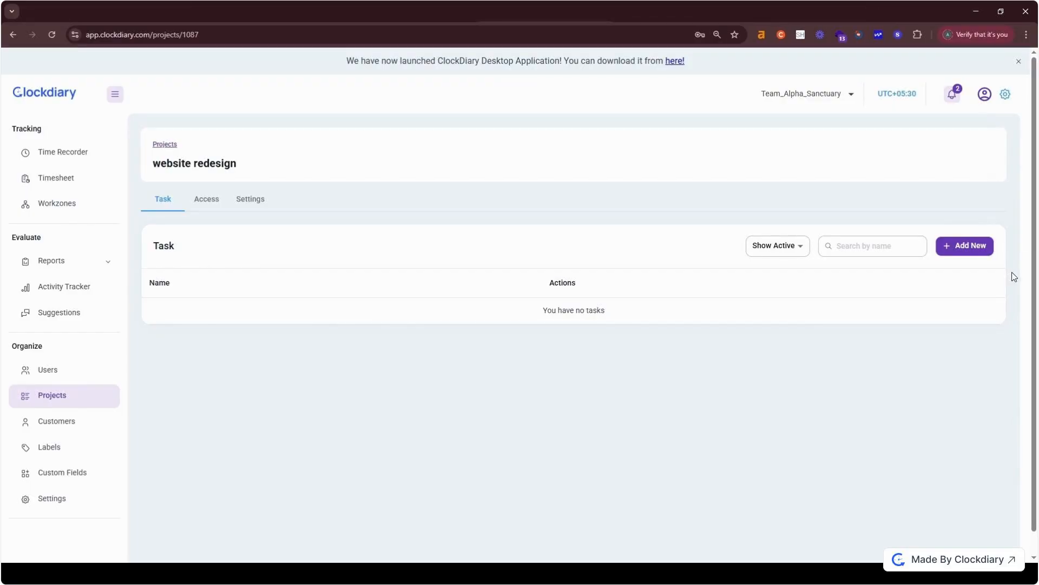
Step: Create a task named 'dashboard' on the website redesign Task tab and save it
{"action": "left_click", "coordinate": [966, 247]}
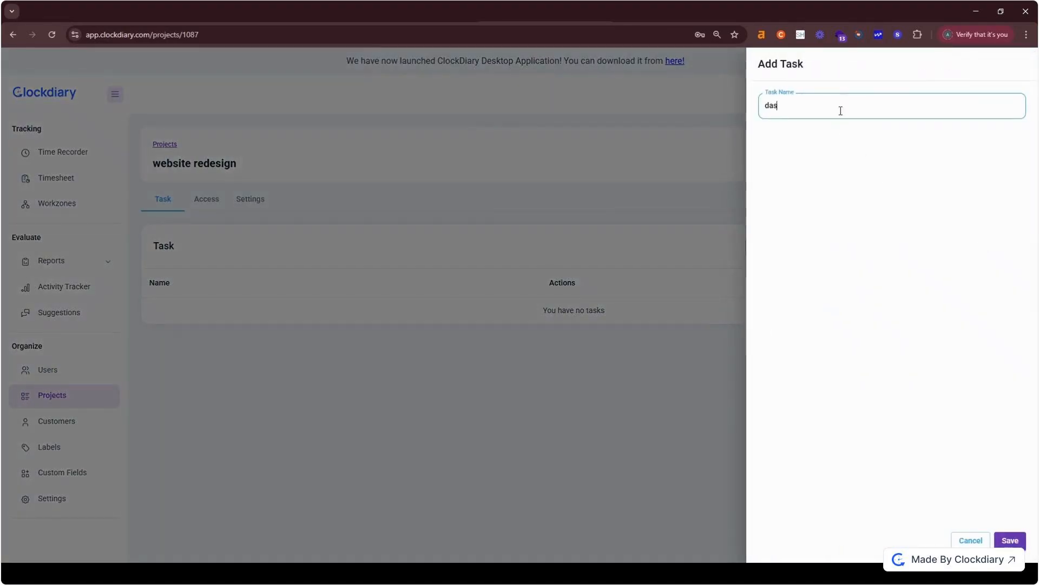
{"action": "left_click", "coordinate": [1010, 540]}
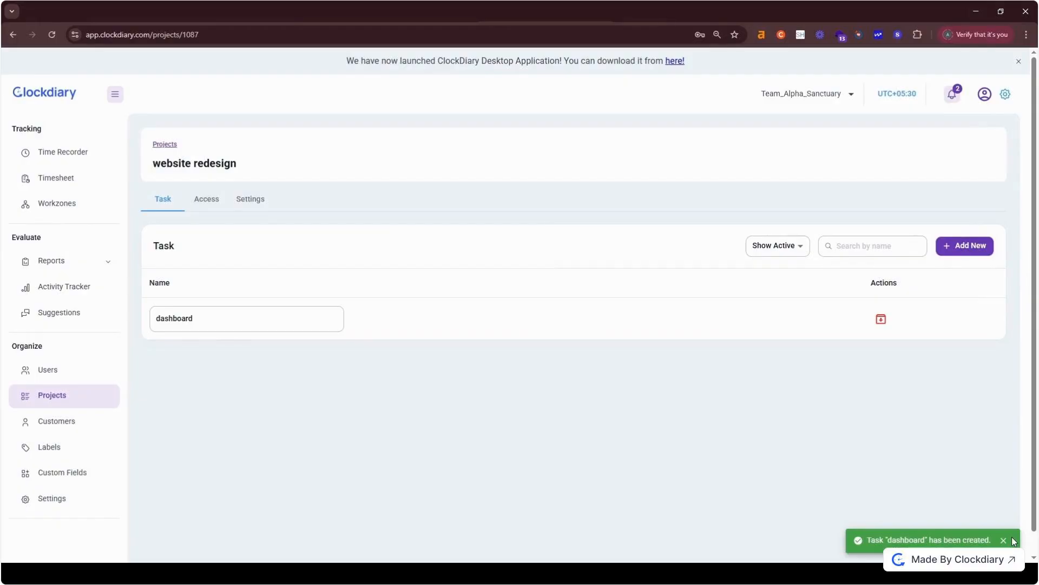